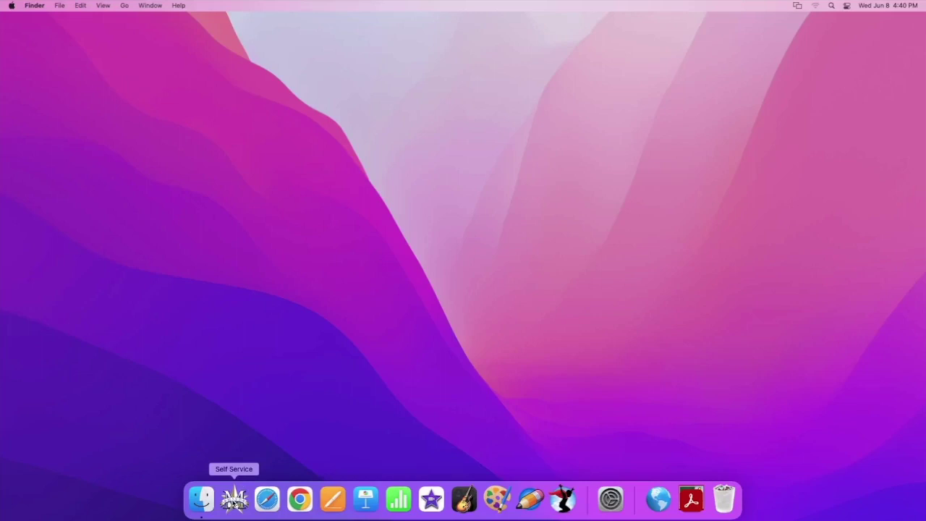
Launch Mesquite ISD Self Service from the Dock to show its Featured catalogue
left_click(234, 499)
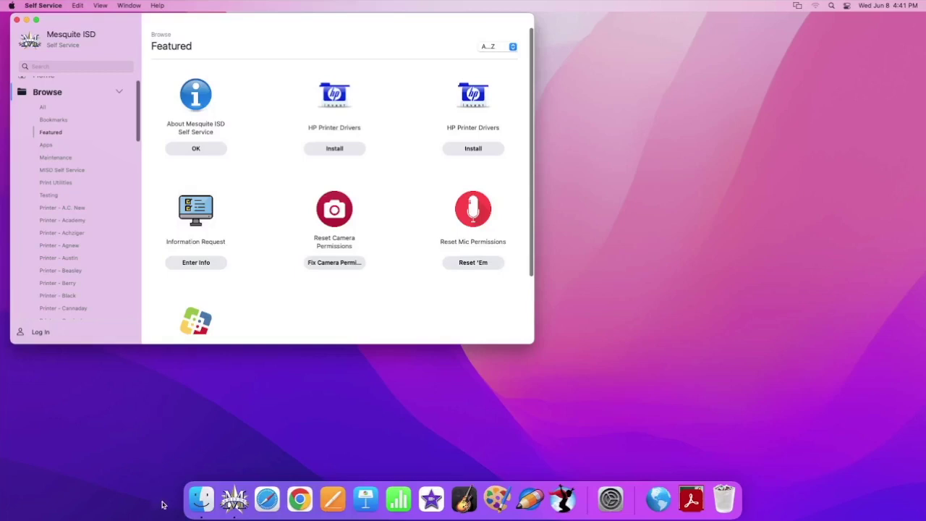
Open a Finder window at the Applications folder and move it to the right of Self Service
left_click(204, 507)
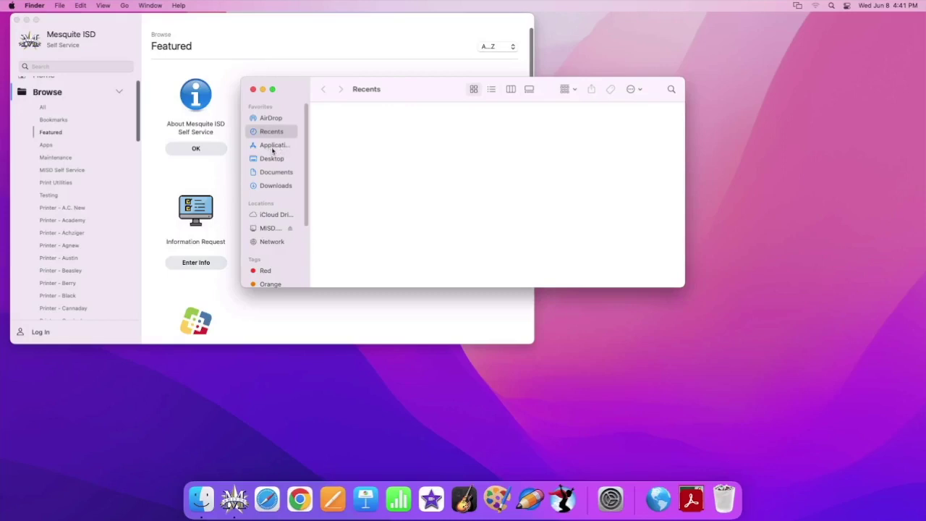
left_click(125, 6)
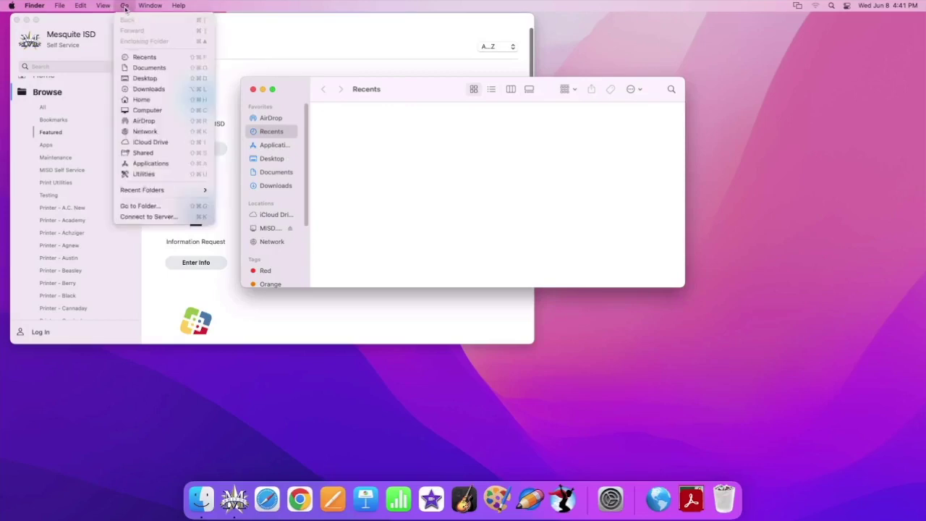
left_click(170, 166)
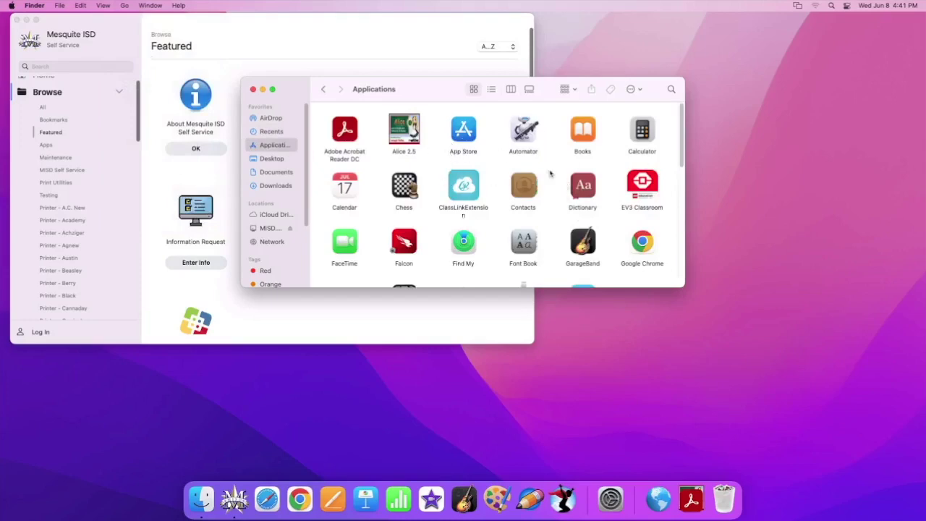
scroll(549, 173, "down", 1)
scroll(549, 174, "down", 3)
scroll(549, 174, "down", 1)
scroll(549, 172, "down", 2)
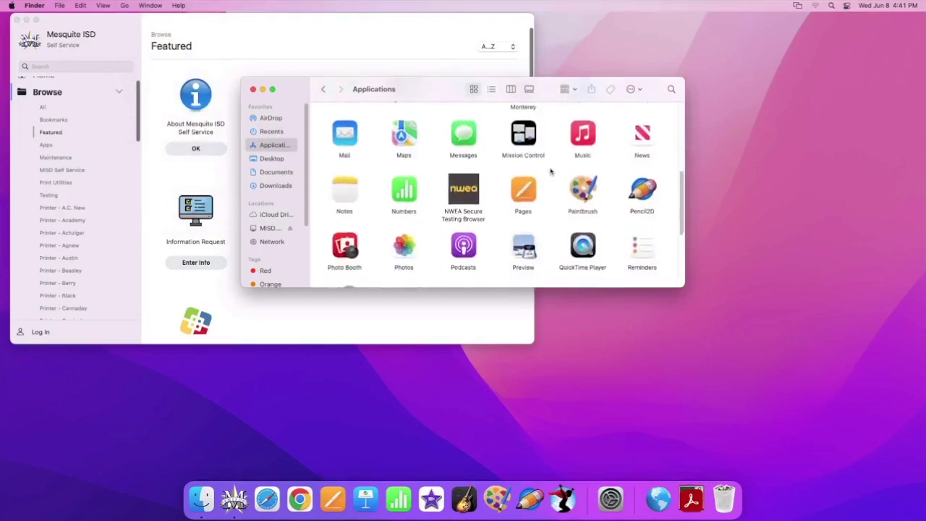
scroll(549, 174, "down", 3)
scroll(550, 174, "down", 2)
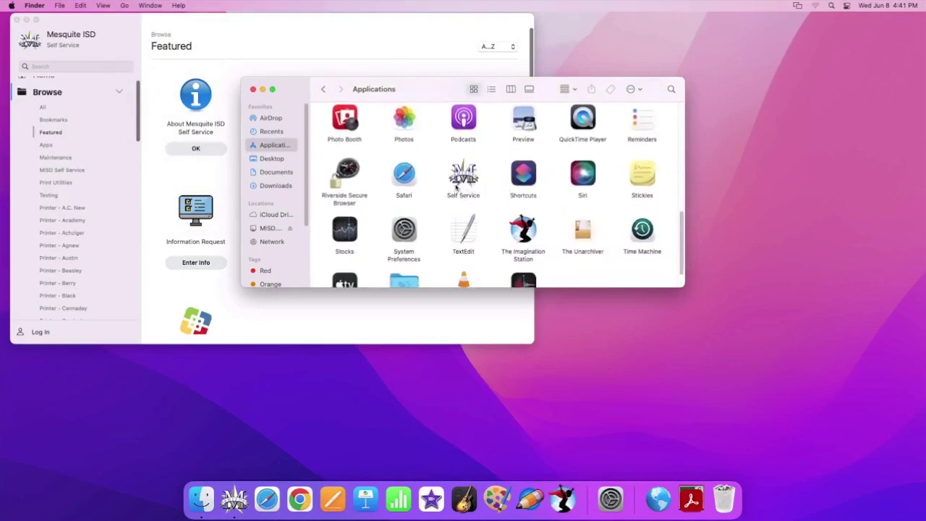
scroll(460, 178, "down", 1)
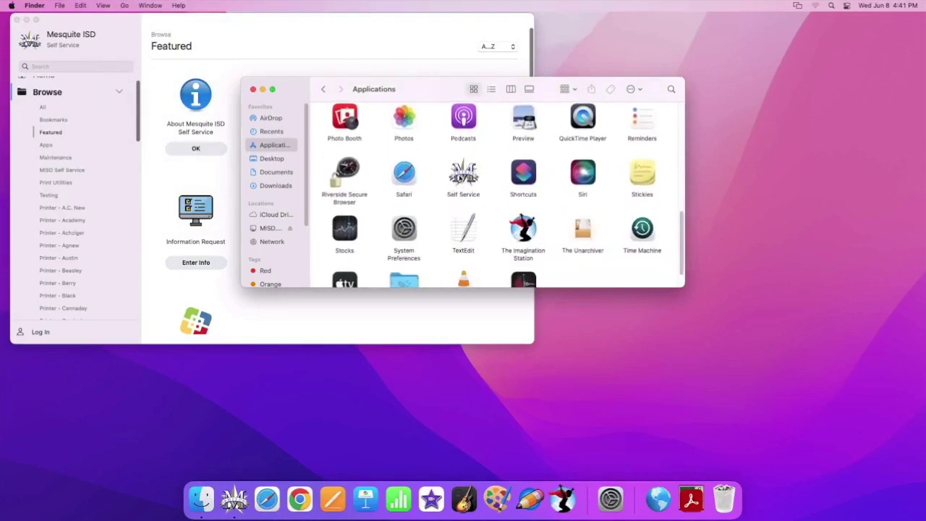
scroll(460, 178, "down", 1)
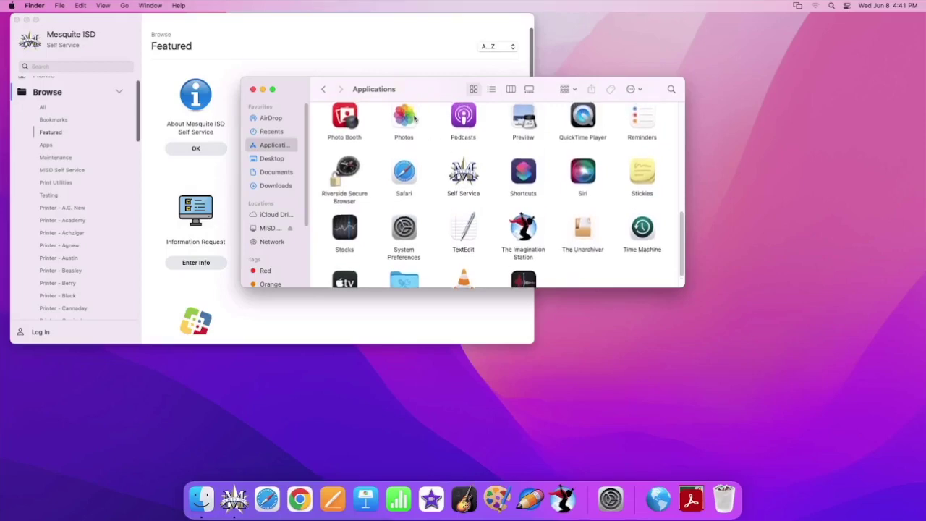
scroll(430, 141, "up", 5)
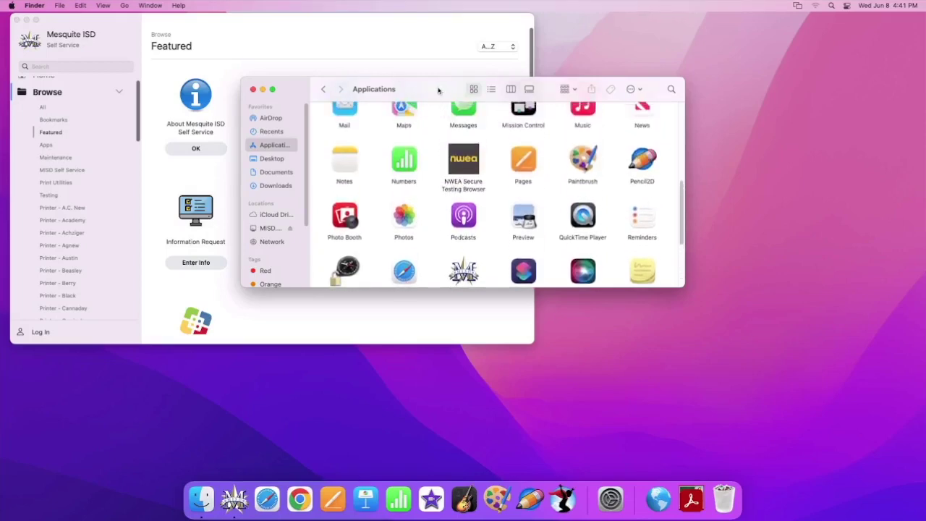
left_click_drag(438, 90, 669, 77)
Log in to Self Service with the district username and password, then view Apps
left_click(258, 39)
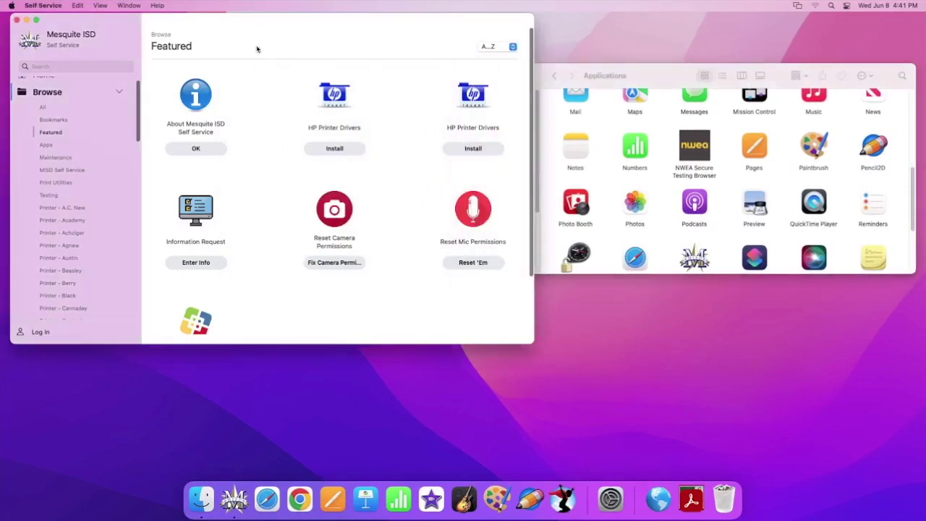
left_click_drag(253, 24, 243, 25)
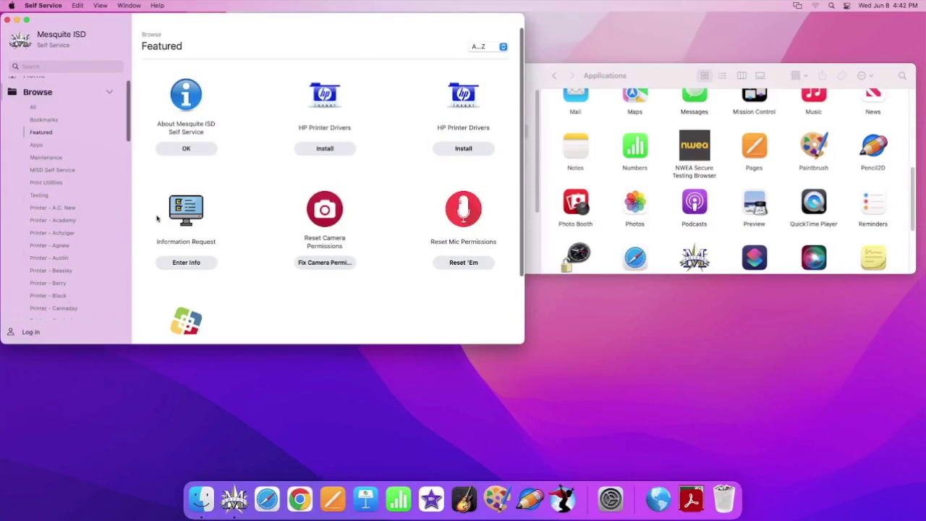
left_click(31, 333)
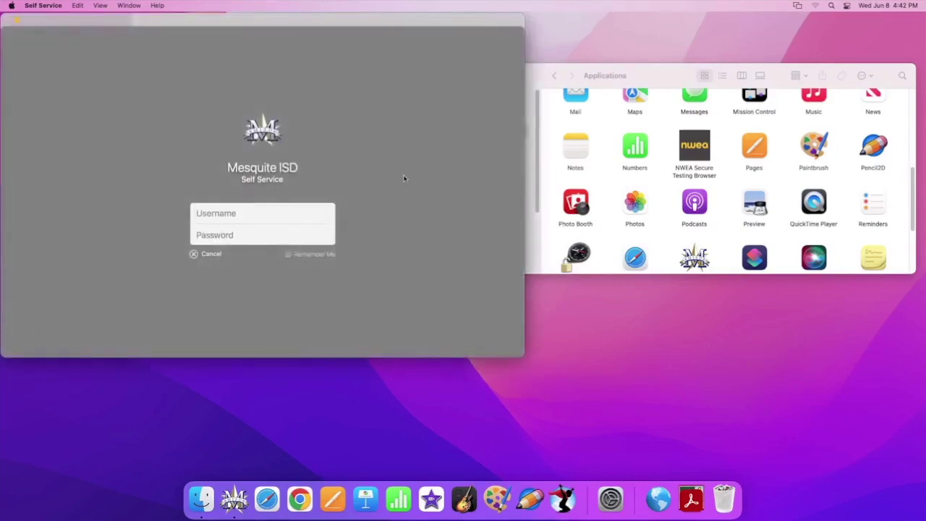
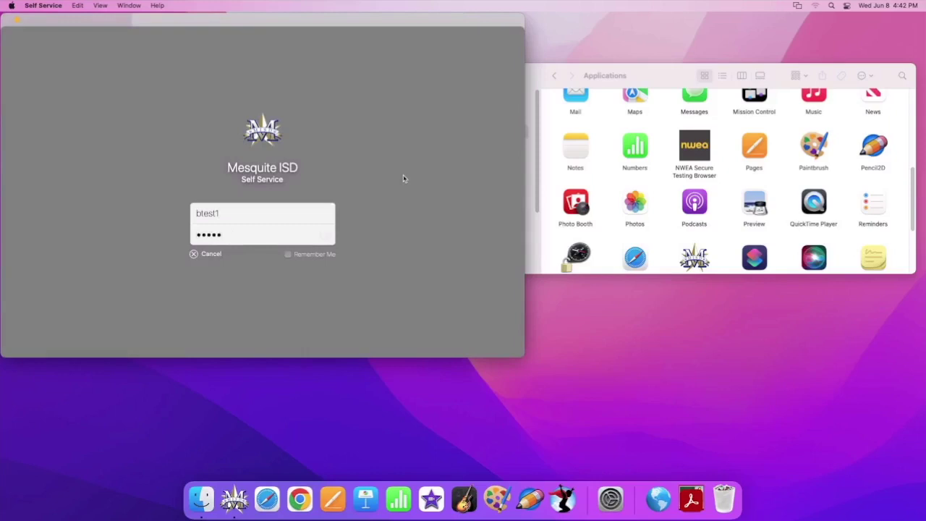
key("Return")
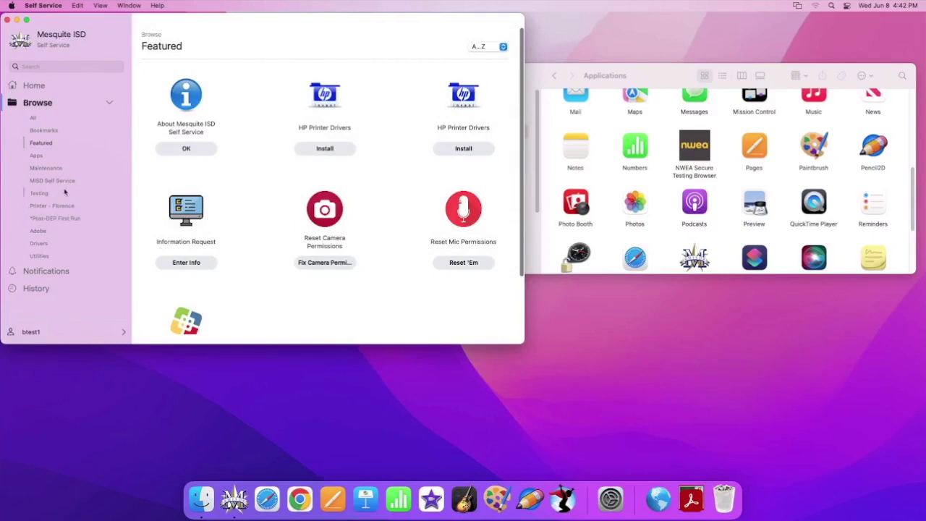
left_click(37, 156)
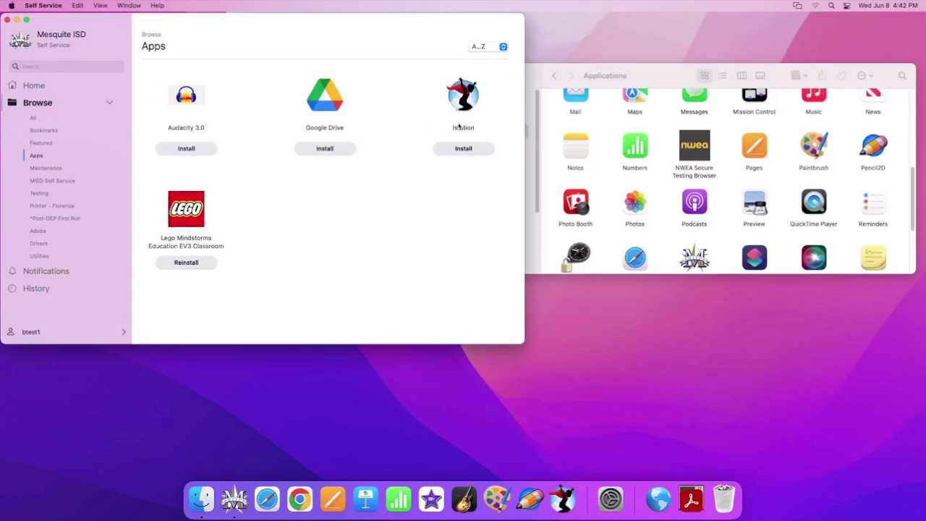
Browse the printers listed in the Printer - Florence category
left_click(52, 206)
scroll(405, 141, "down", 1)
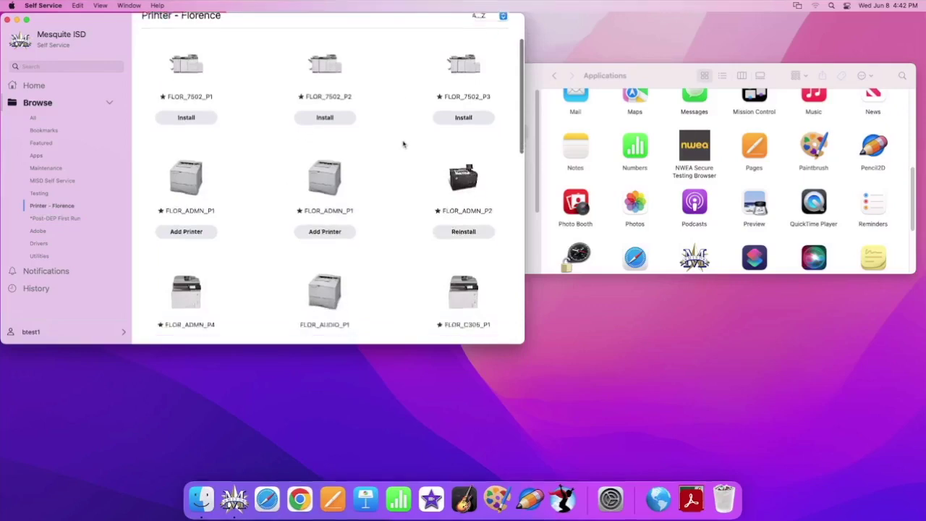
scroll(404, 142, "down", 3)
scroll(404, 143, "down", 2)
scroll(403, 148, "down", 2)
scroll(404, 148, "down", 4)
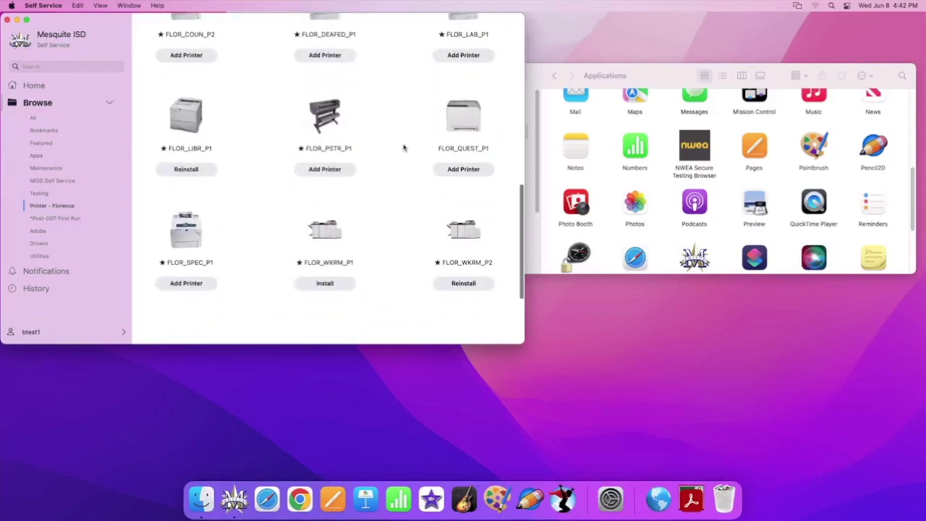
scroll(403, 148, "up", 2)
scroll(403, 148, "up", 2)
scroll(403, 147, "up", 1)
scroll(402, 147, "up", 2)
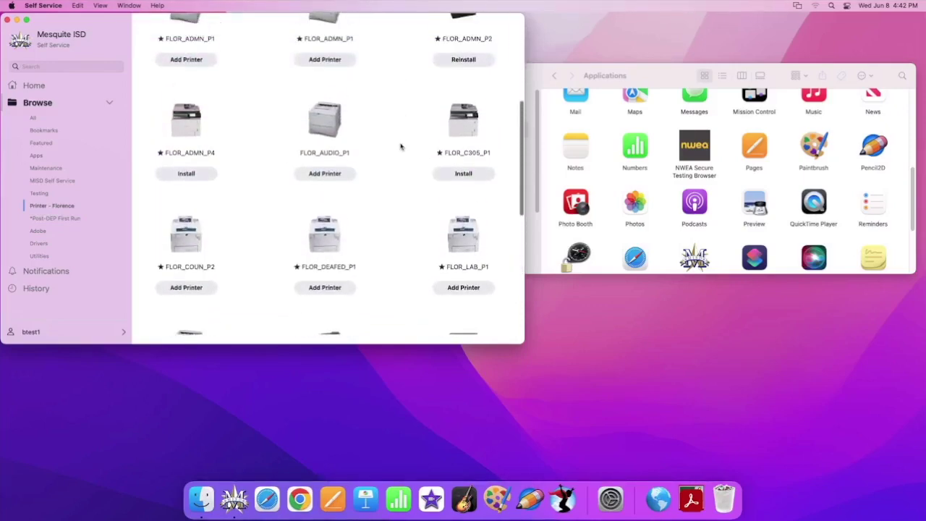
scroll(401, 146, "up", 2)
scroll(401, 146, "up", 3)
scroll(401, 148, "up", 1)
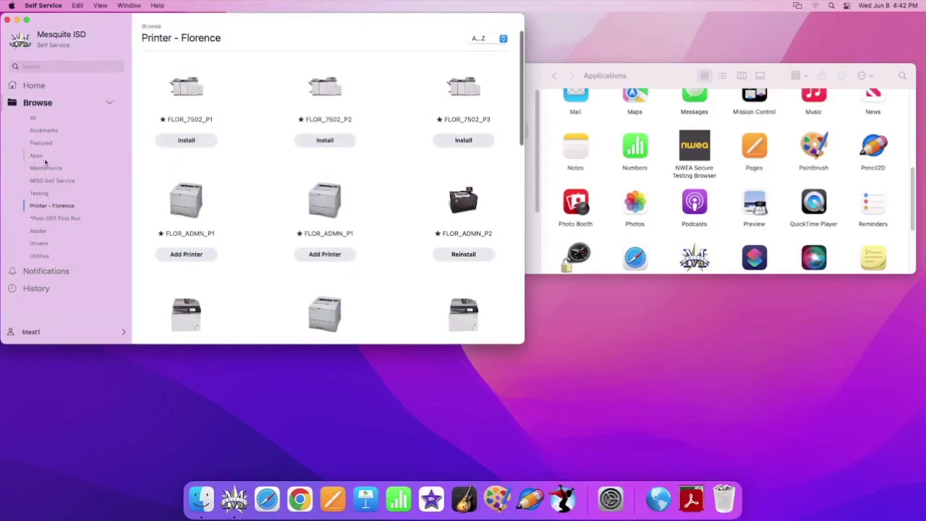
Return to the Apps category listing Audacity 3.0, Google Drive, Istation and Lego Mindstorms
left_click(37, 160)
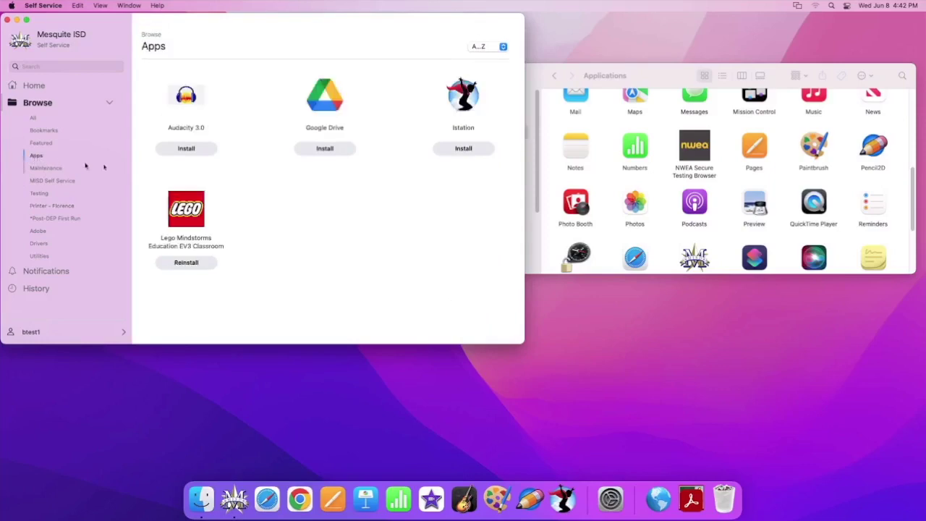
scroll(800, 199, "up", 2)
scroll(799, 199, "up", 5)
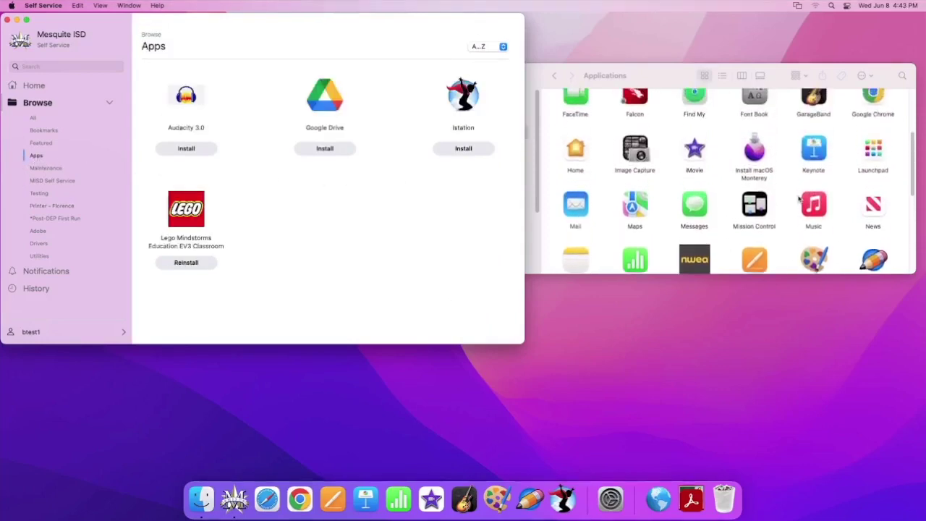
scroll(792, 196, "up", 2)
scroll(791, 196, "up", 2)
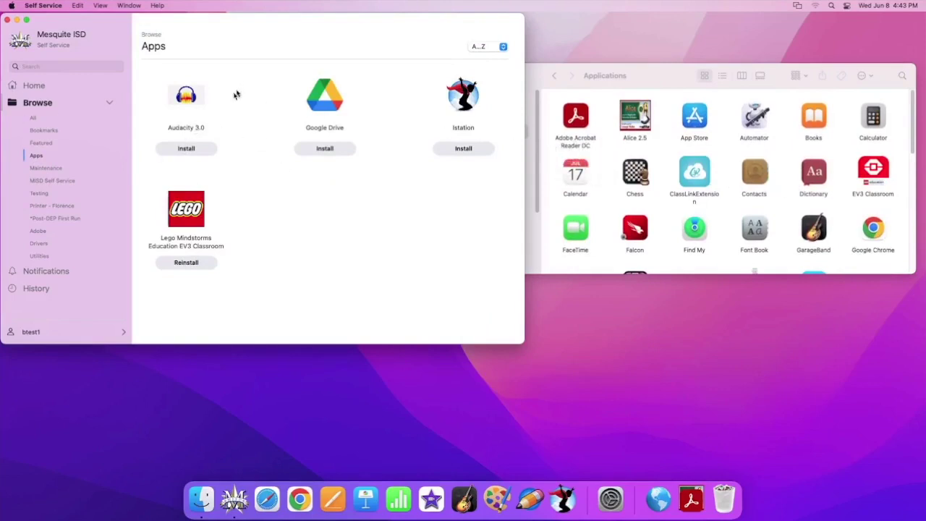
Install Audacity 3.0, confirm it in Applications, and show the Printer - Florence list
left_click(203, 105)
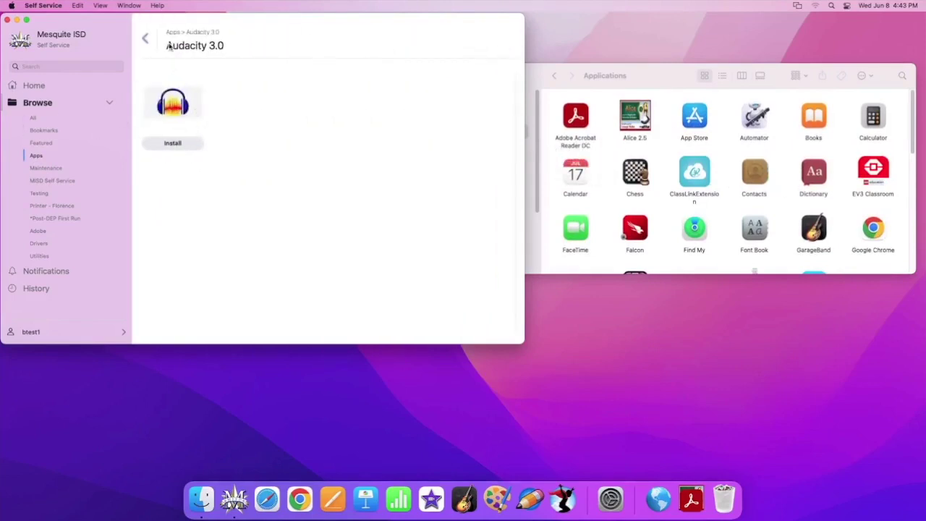
left_click(172, 143)
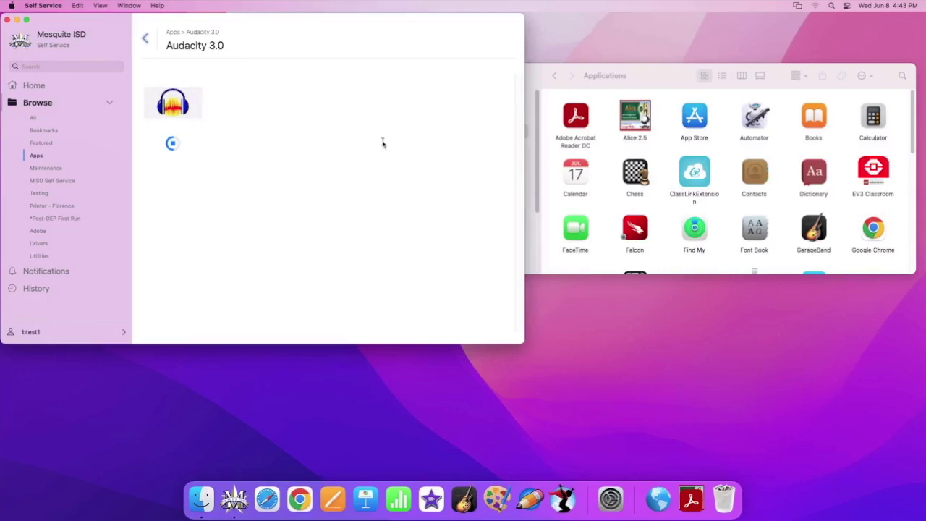
left_click(672, 78)
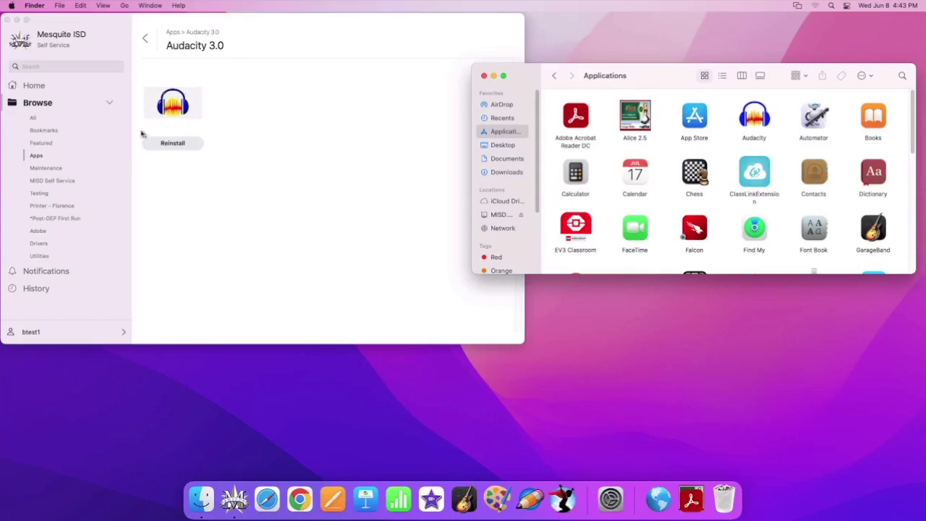
left_click(61, 206)
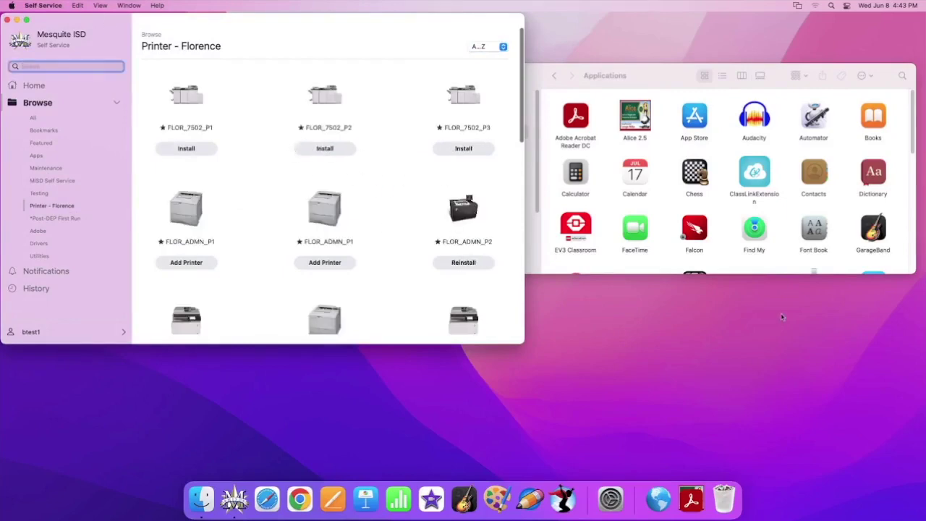
Install printer FLOR_7502_P3 from Self Service and select it in Printers & Scanners
left_click(610, 499)
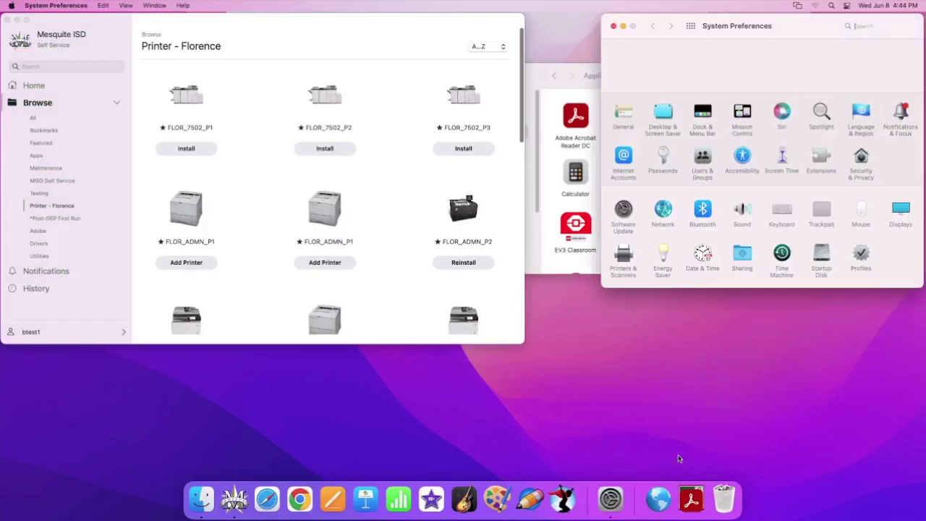
left_click(626, 258)
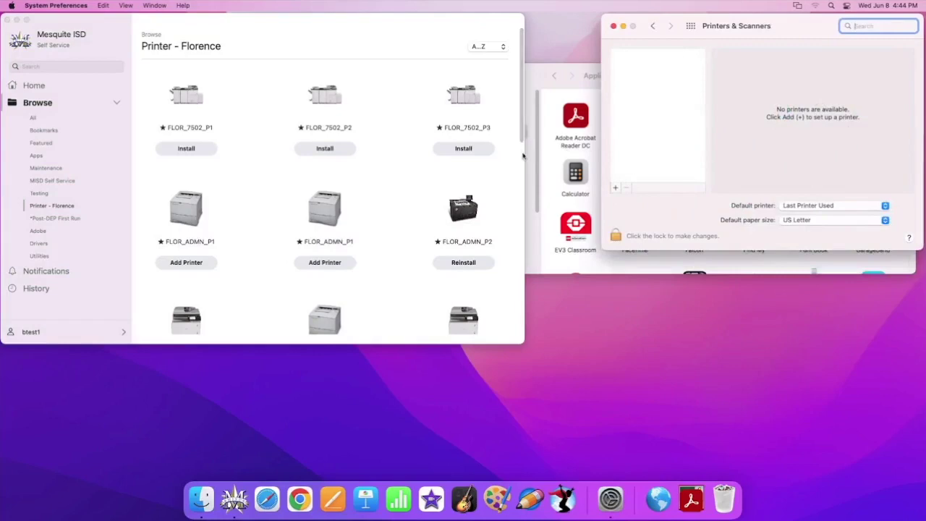
left_click(395, 119)
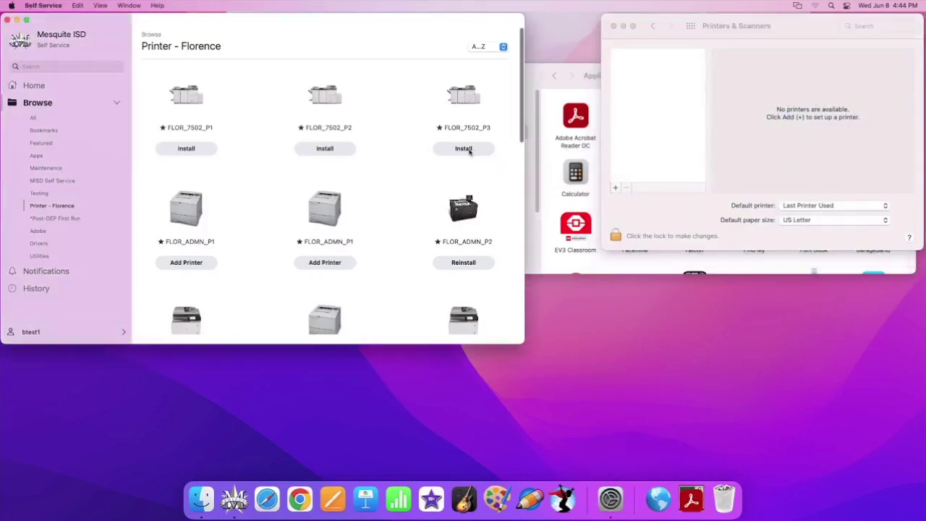
left_click(466, 149)
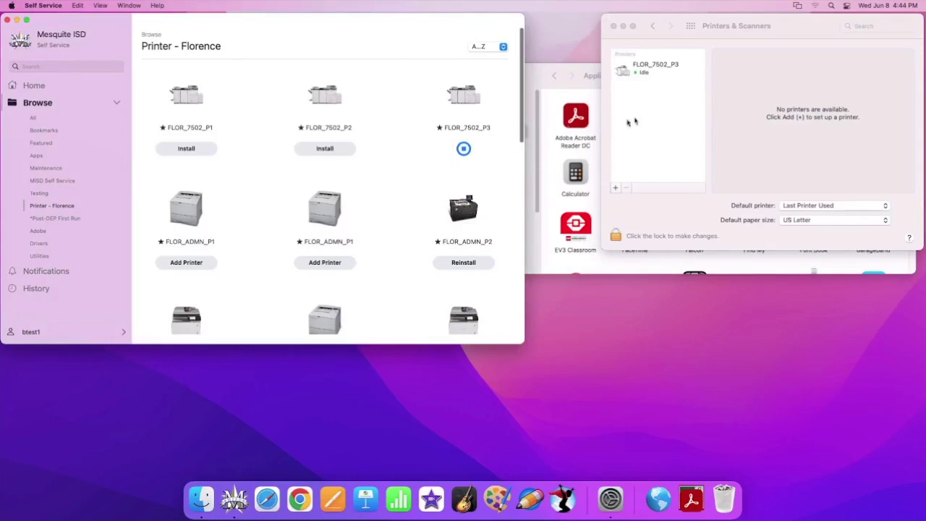
left_click(671, 105)
left_click(656, 72)
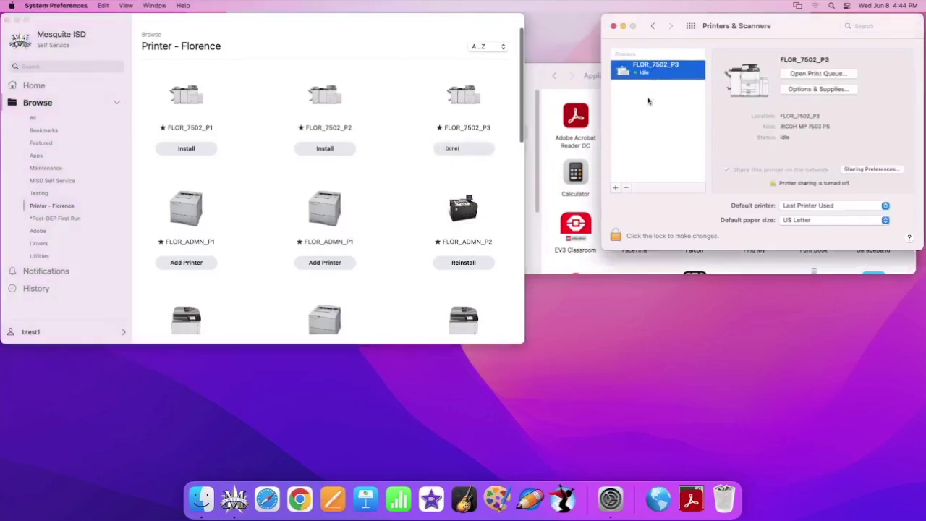